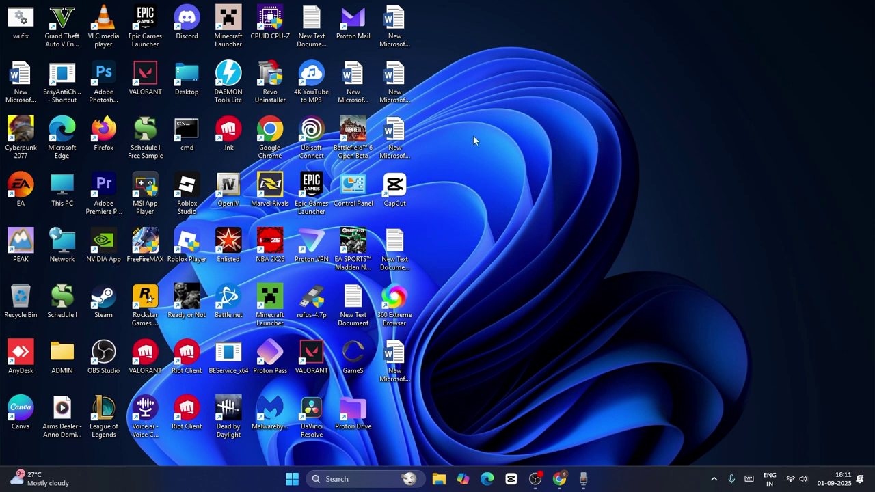
# Launch NVIDIA Control Panel from the desktop's full context menu and go to Adjust image settings with preview
pyautogui.rightClick(527, 111)
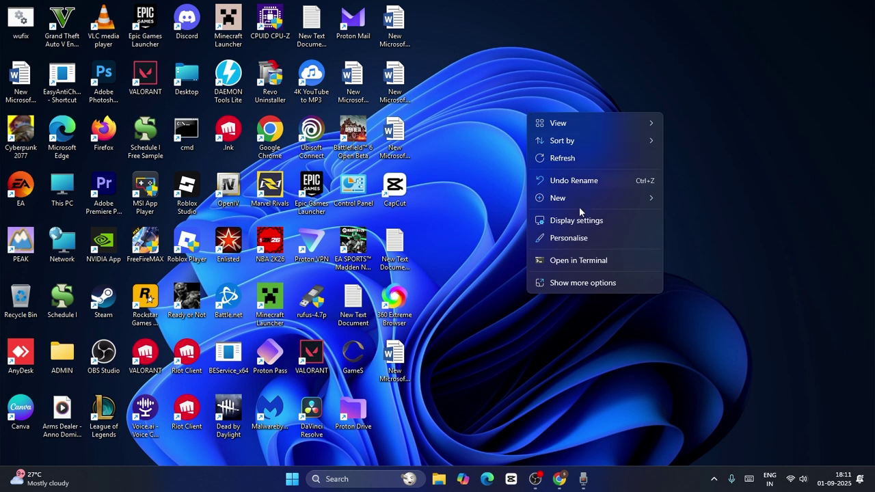
pyautogui.click(578, 282)
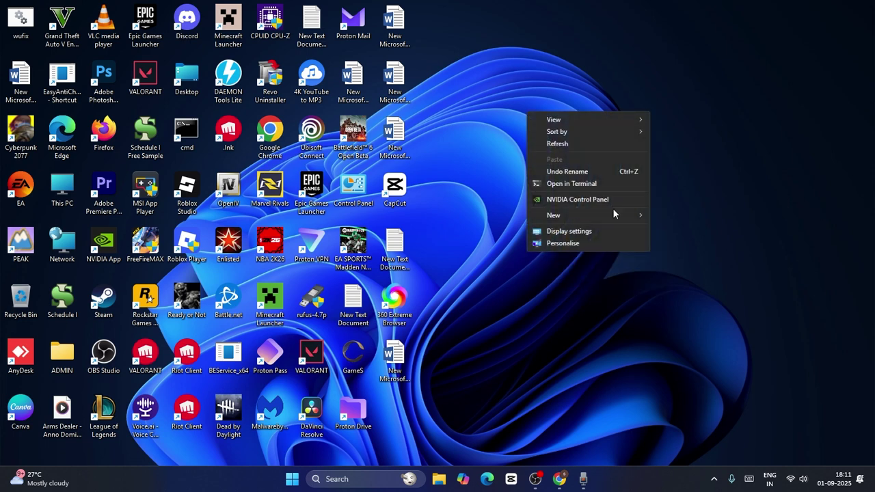
pyautogui.click(591, 199)
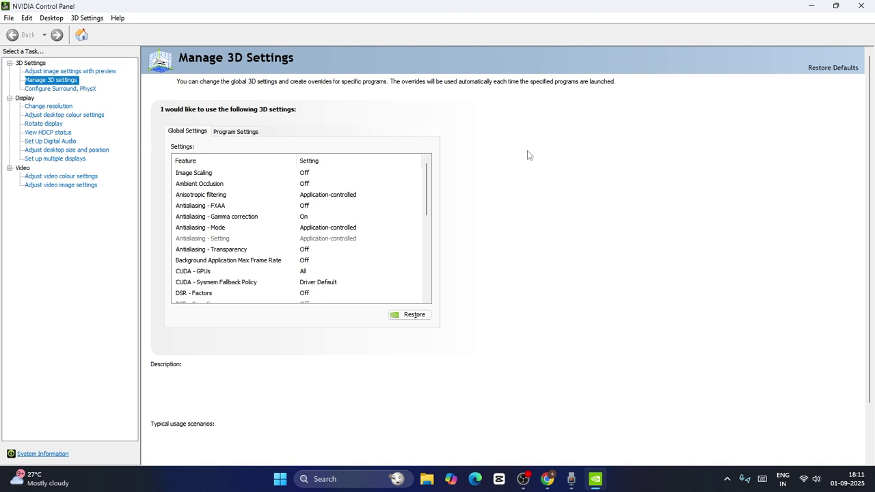
pyautogui.click(107, 73)
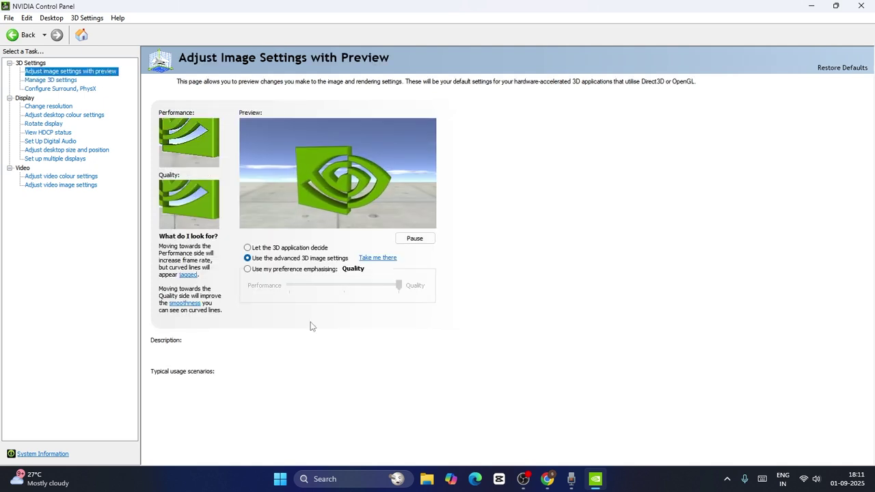
# Try the preference slider at Balanced, Performance and Quality, then revert to advanced 3D image settings and open Manage 3D settings
pyautogui.moveTo(253, 273)
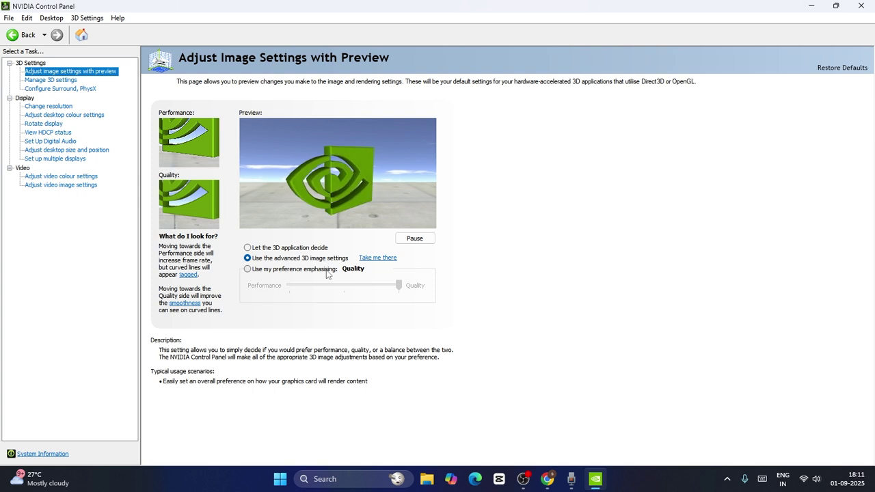
pyautogui.click(249, 271)
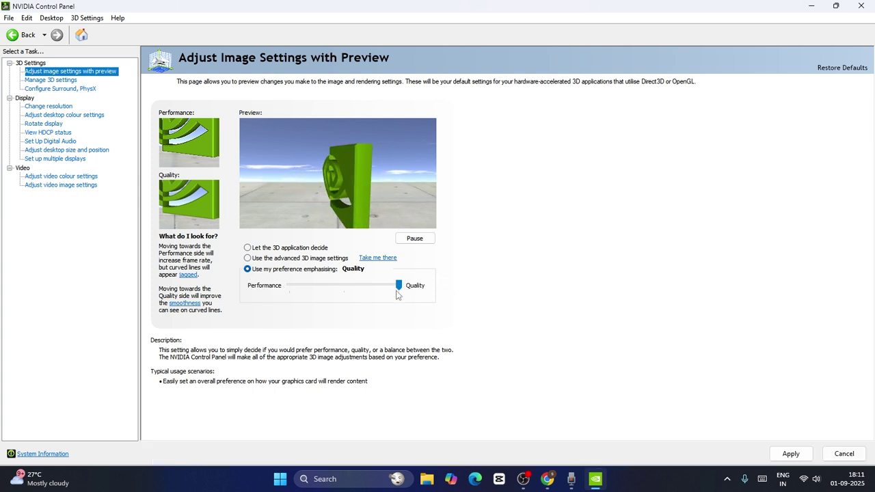
pyautogui.click(346, 287)
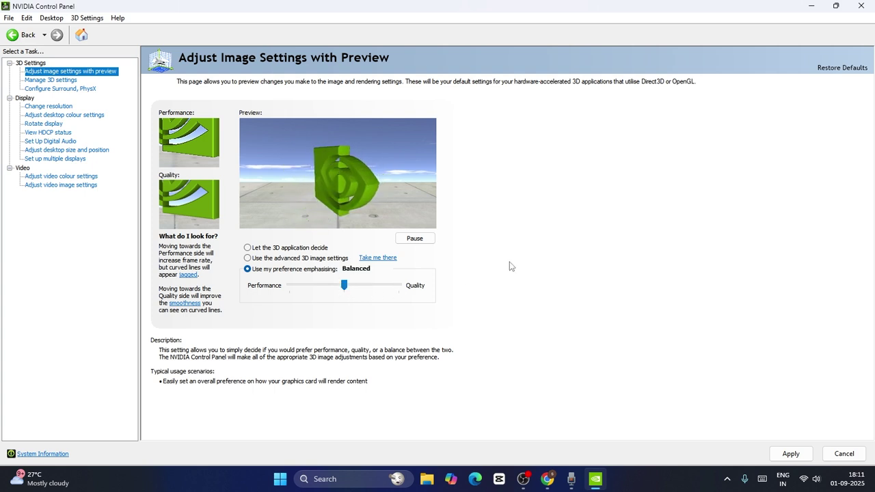
pyautogui.click(320, 292)
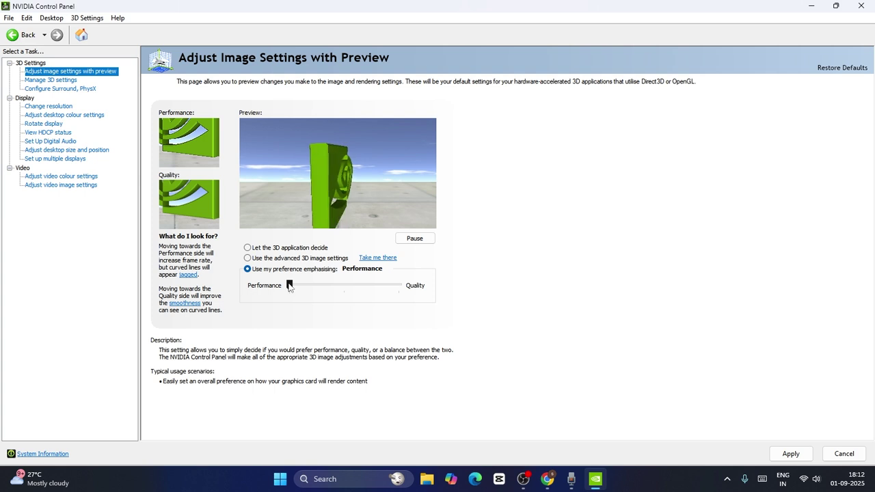
pyautogui.moveTo(288, 289); pyautogui.dragTo(347, 291)
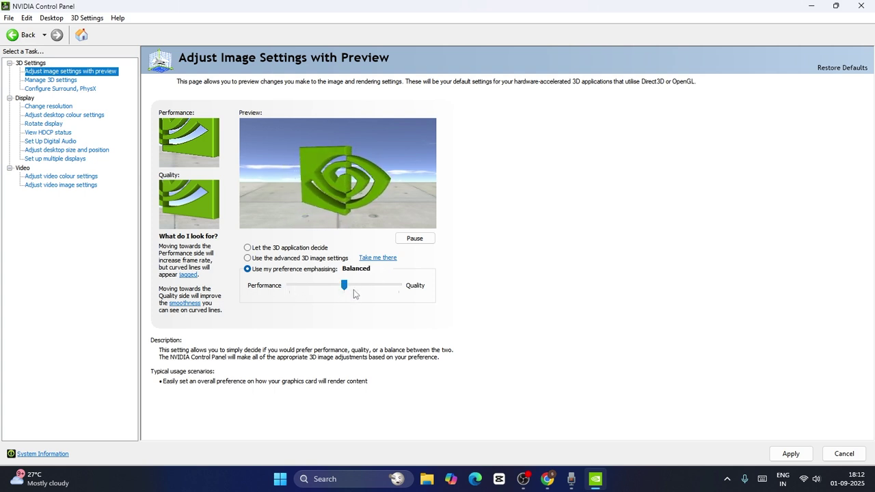
pyautogui.moveTo(345, 290); pyautogui.dragTo(403, 286)
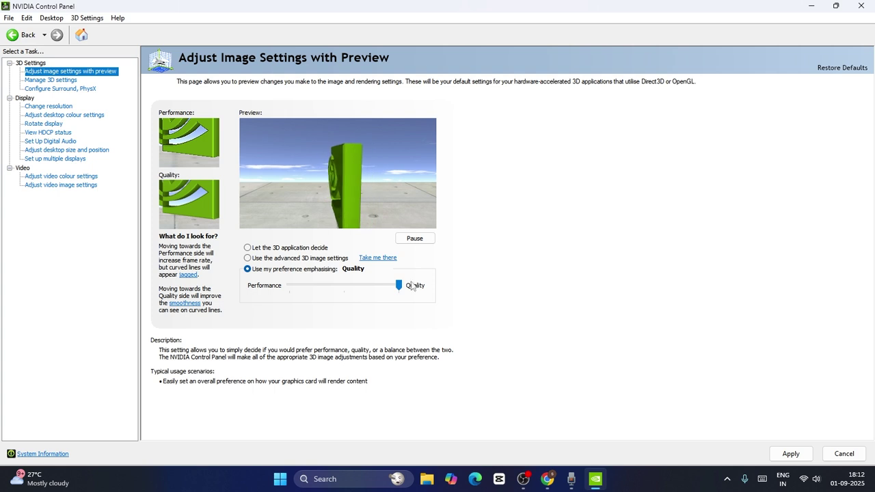
pyautogui.click(290, 258)
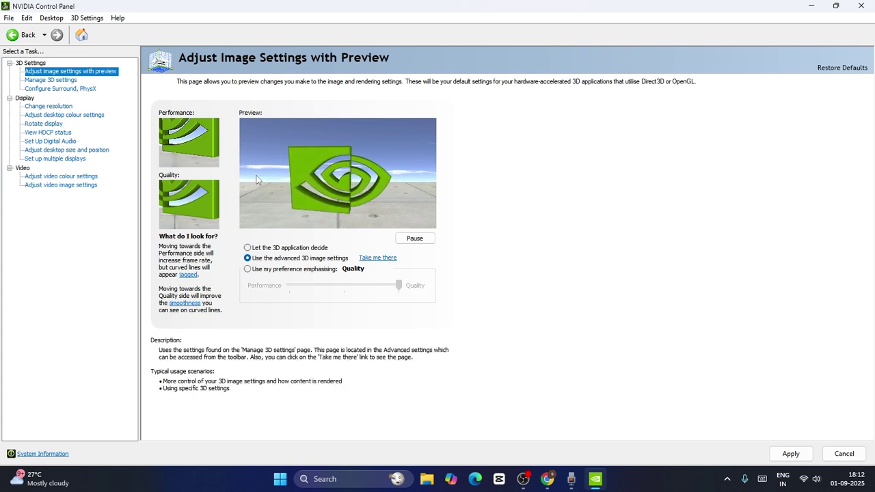
pyautogui.click(51, 80)
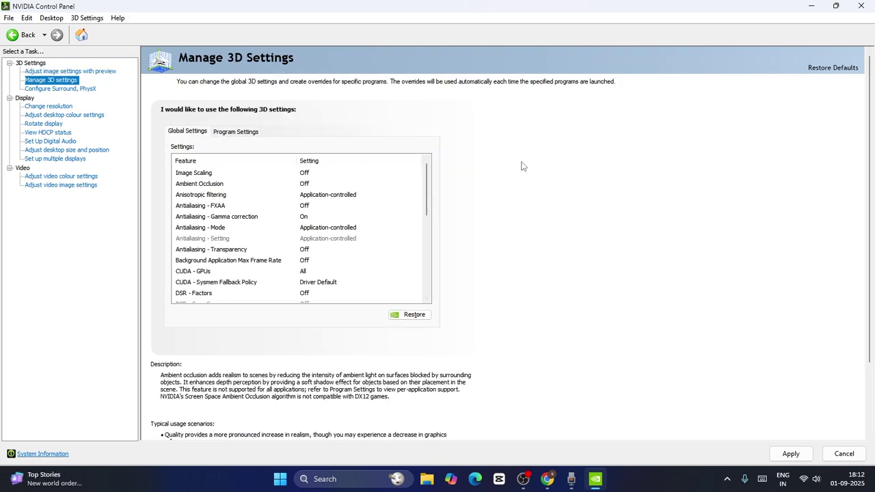
# Confirm the global Image Scaling setting stays Off
pyautogui.click(202, 175)
pyautogui.click(327, 175)
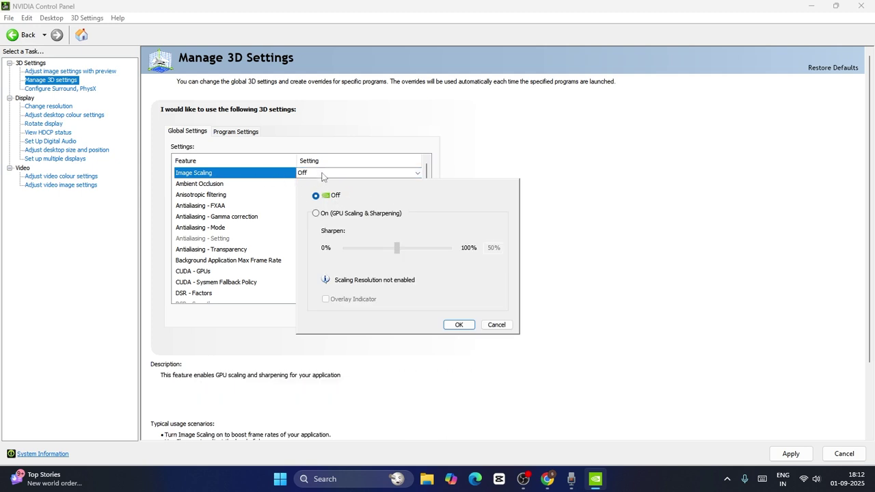
pyautogui.click(460, 327)
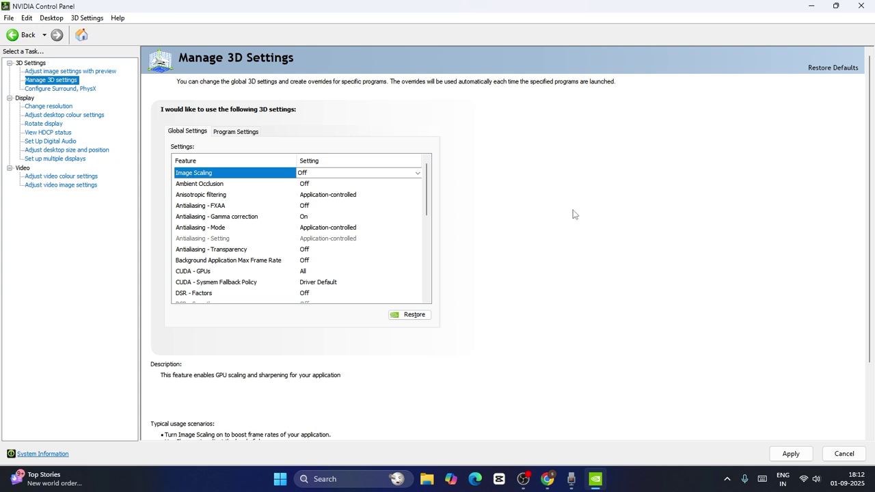
# Set global Ambient Occlusion to Performance
pyautogui.click(335, 185)
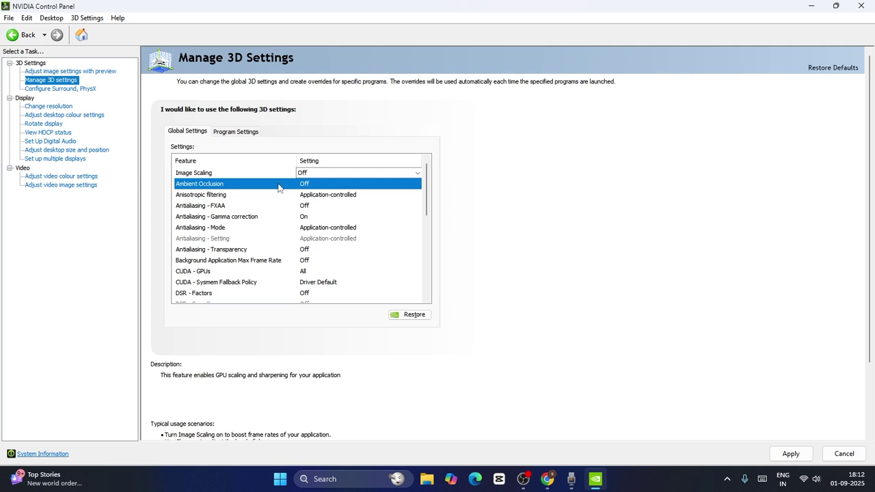
pyautogui.click(324, 185)
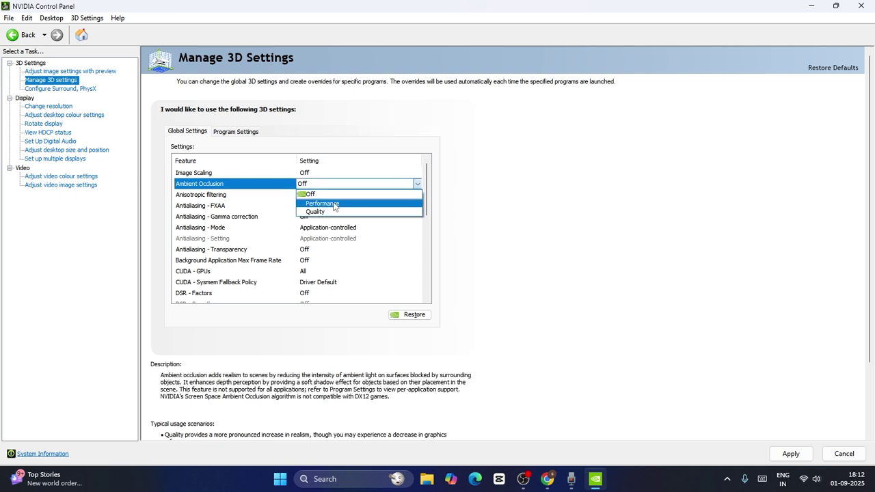
pyautogui.click(334, 204)
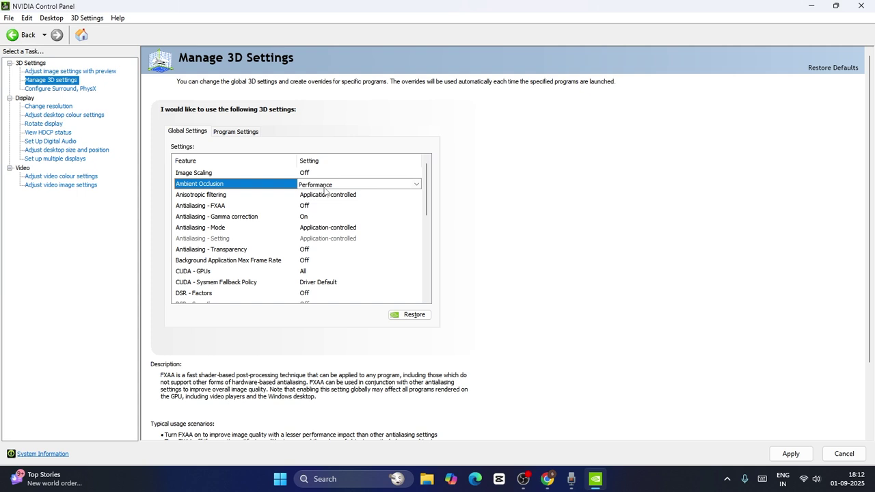
pyautogui.click(335, 187)
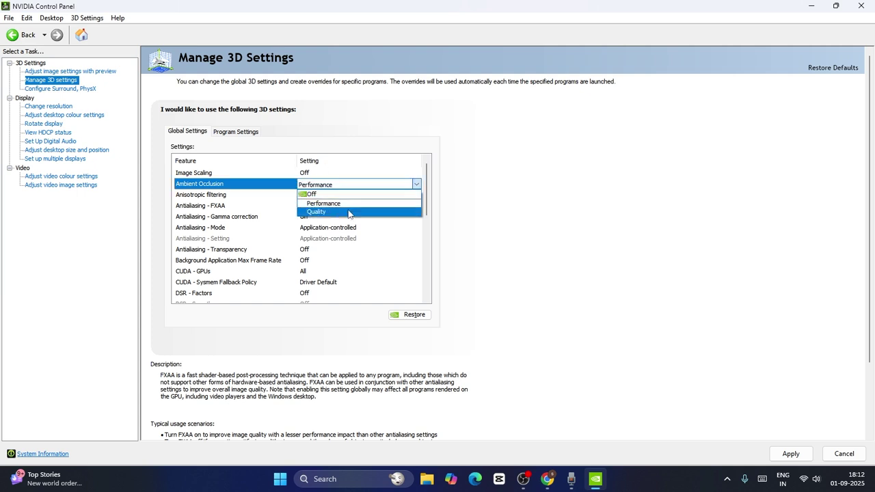
pyautogui.click(316, 195)
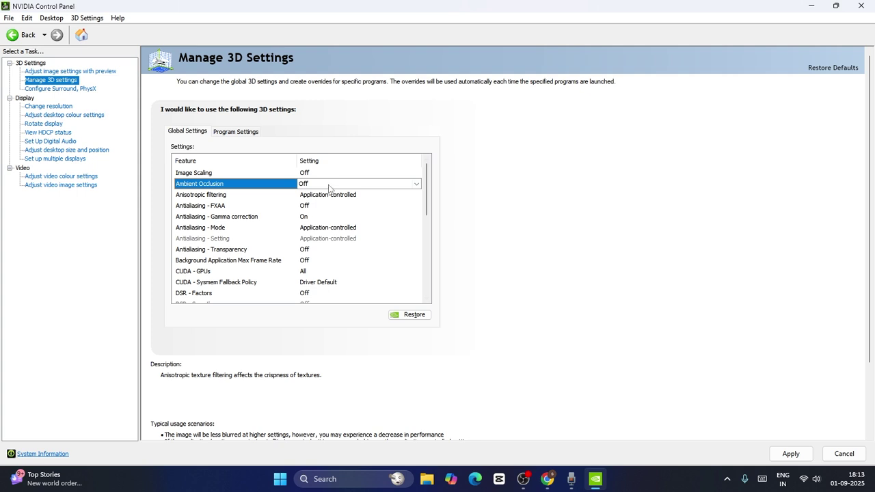
pyautogui.click(312, 185)
pyautogui.click(329, 196)
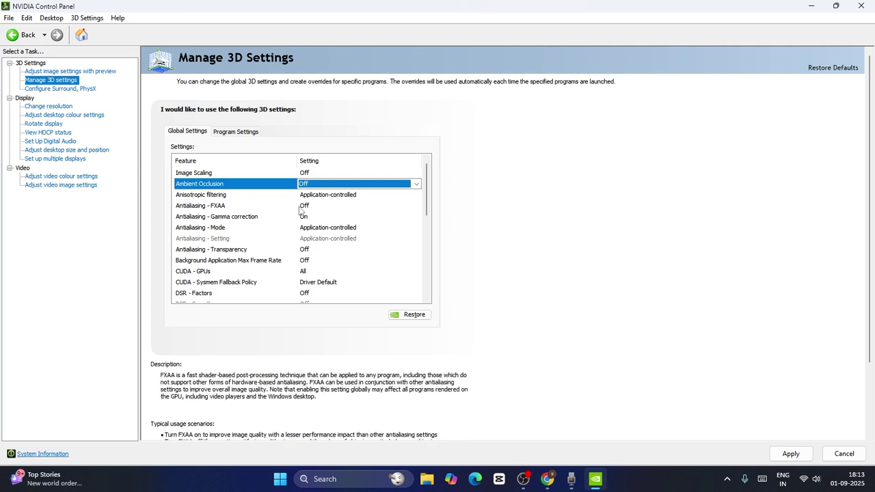
pyautogui.hotkey('alt', 'Down')
pyautogui.press('Down')
pyautogui.click(443, 231)
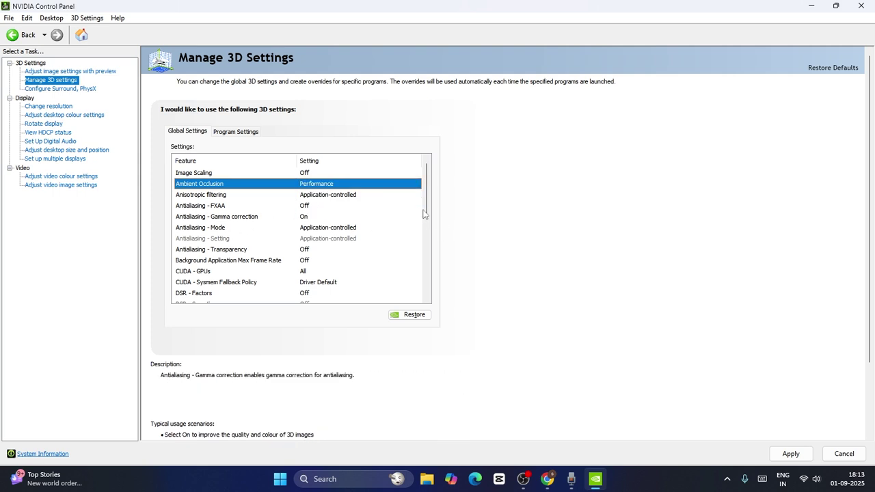
# Keep Antialiasing - Gamma correction On and set Antialiasing - Mode to Off
pyautogui.scroll(-1, 424, 200)
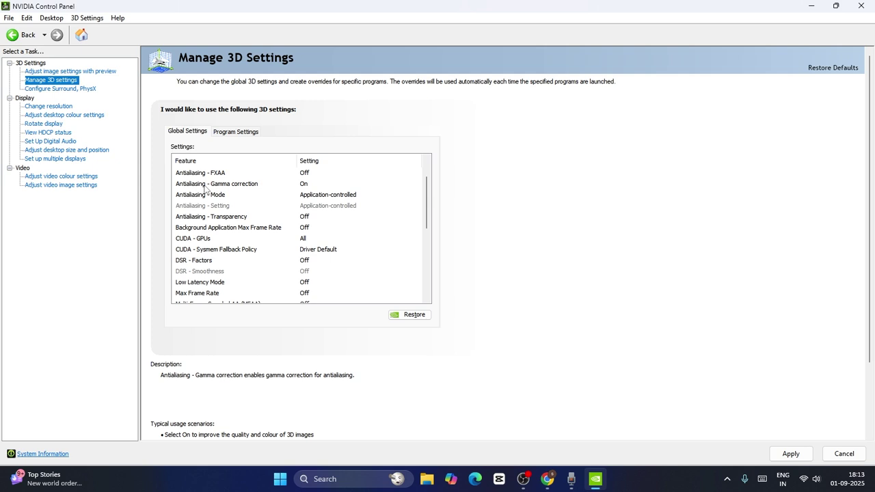
pyautogui.click(306, 186)
pyautogui.click(331, 186)
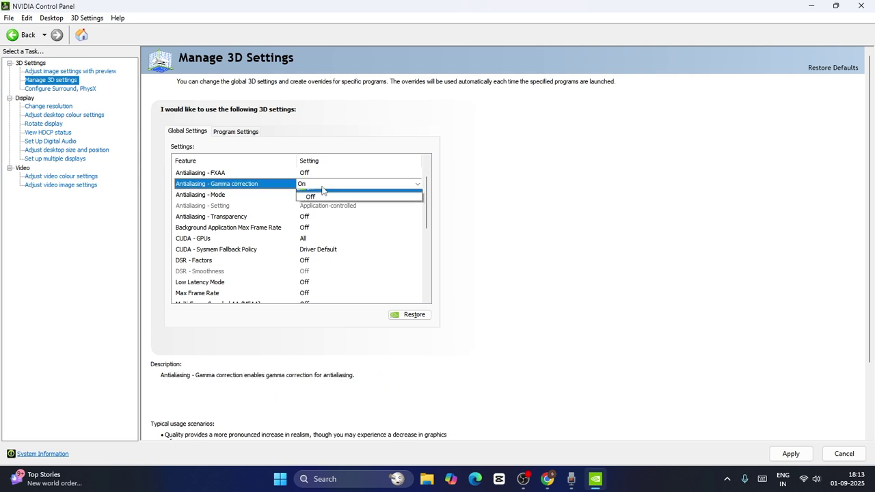
pyautogui.click(327, 194)
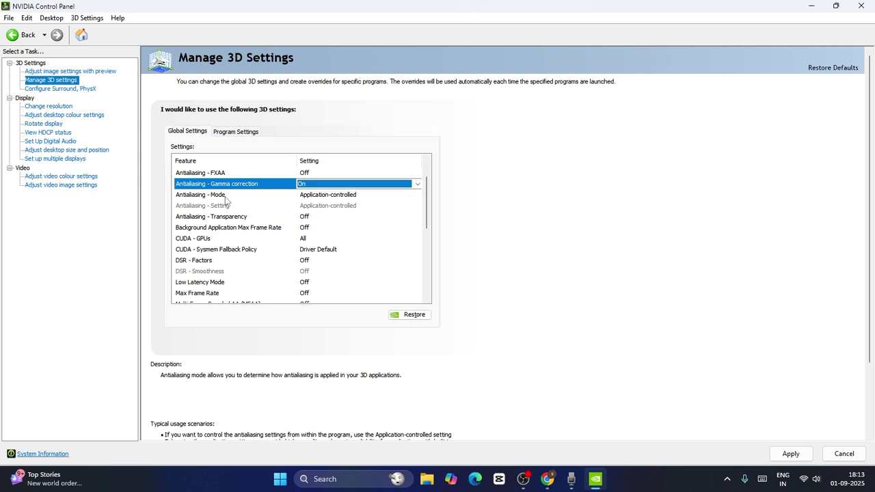
pyautogui.click(324, 197)
pyautogui.click(325, 199)
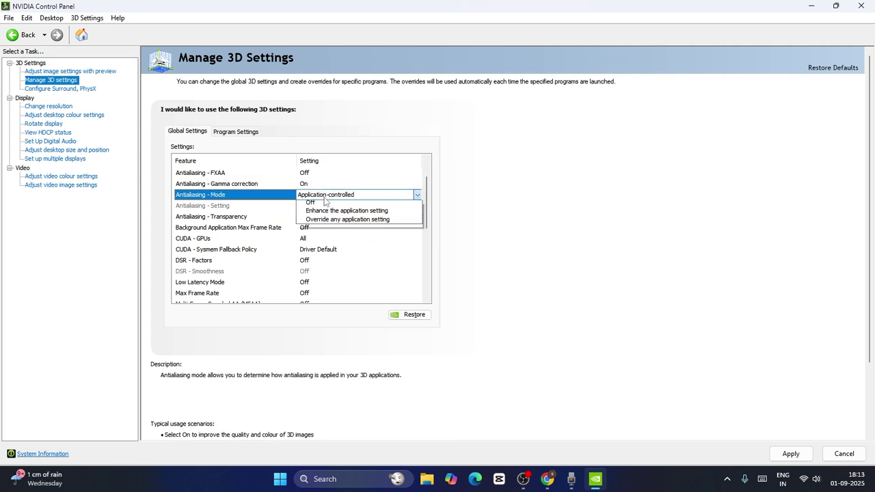
pyautogui.click(327, 212)
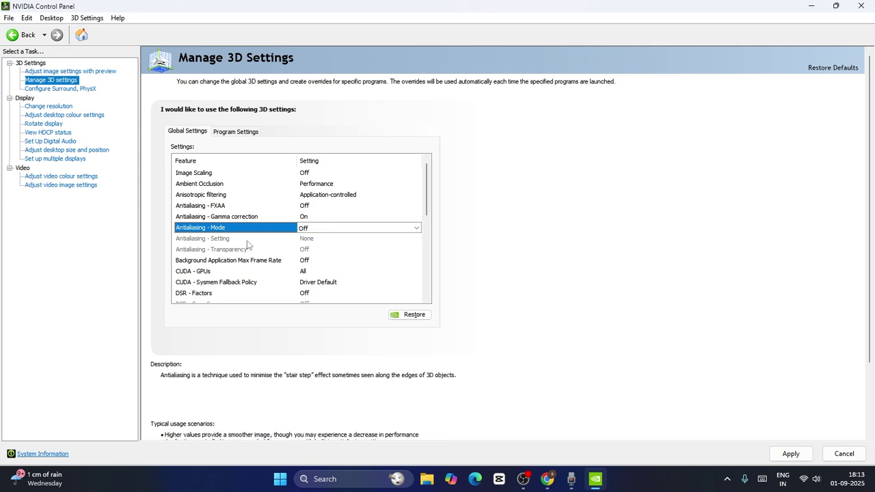
# Show the Low Latency Mode choices (Off, On, Ultra), leaving it at Off
pyautogui.scroll(-2, 337, 236)
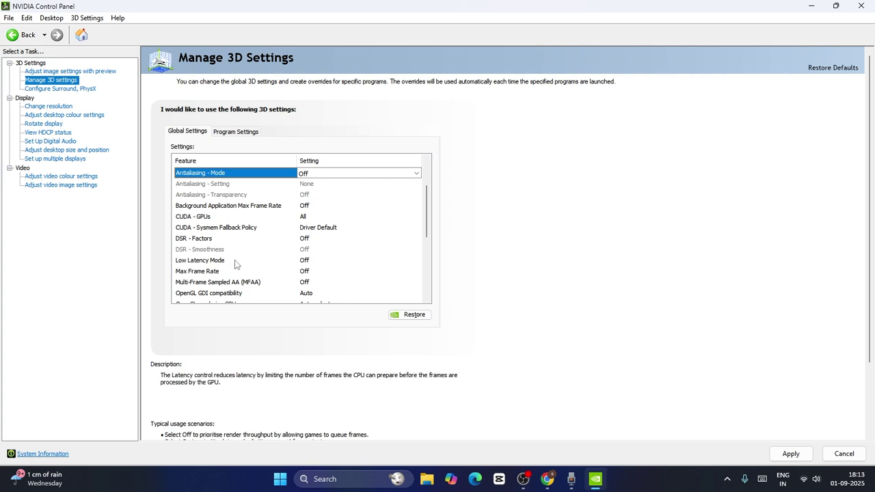
pyautogui.click(309, 260)
pyautogui.click(342, 262)
pyautogui.click(335, 262)
pyautogui.click(344, 264)
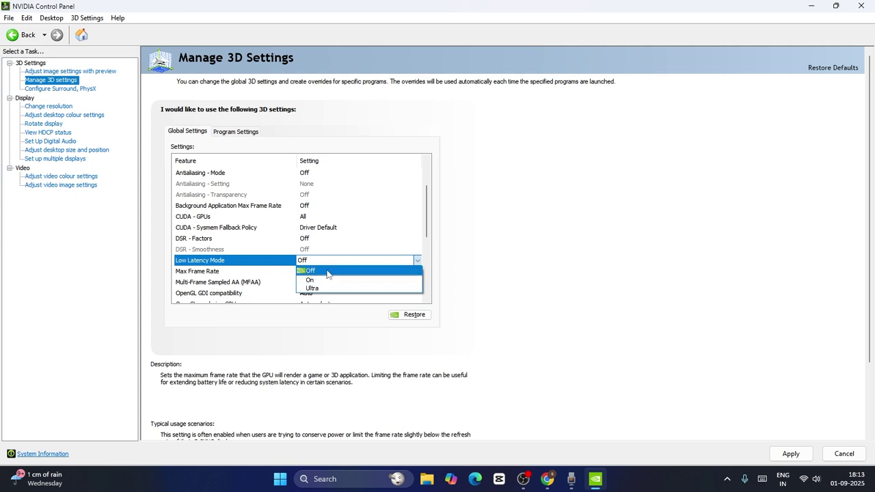
pyautogui.click(328, 271)
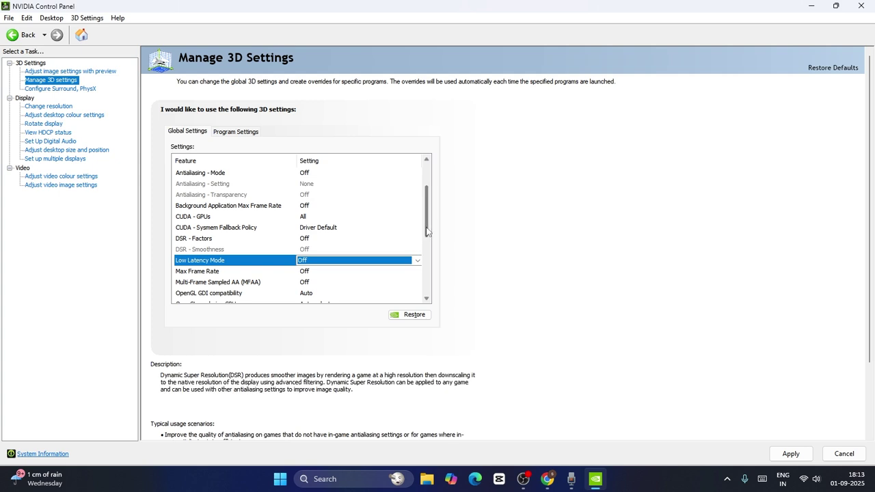
pyautogui.scroll(-3, 428, 264)
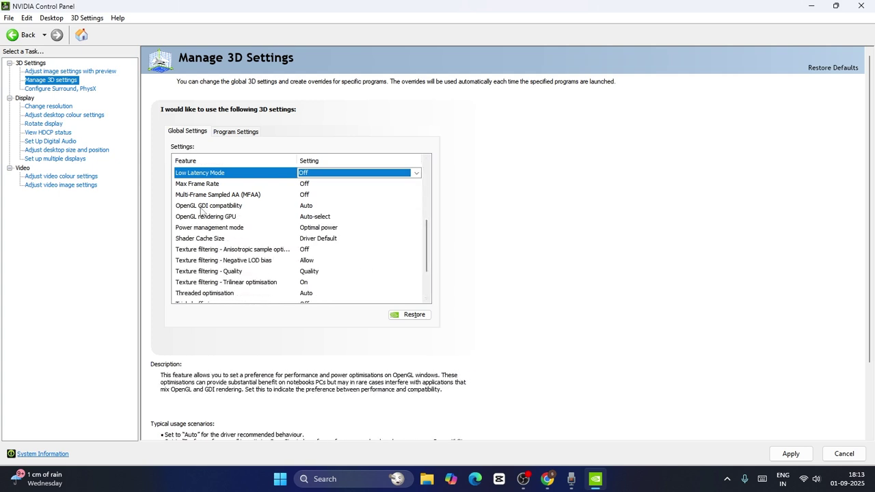
pyautogui.click(310, 209)
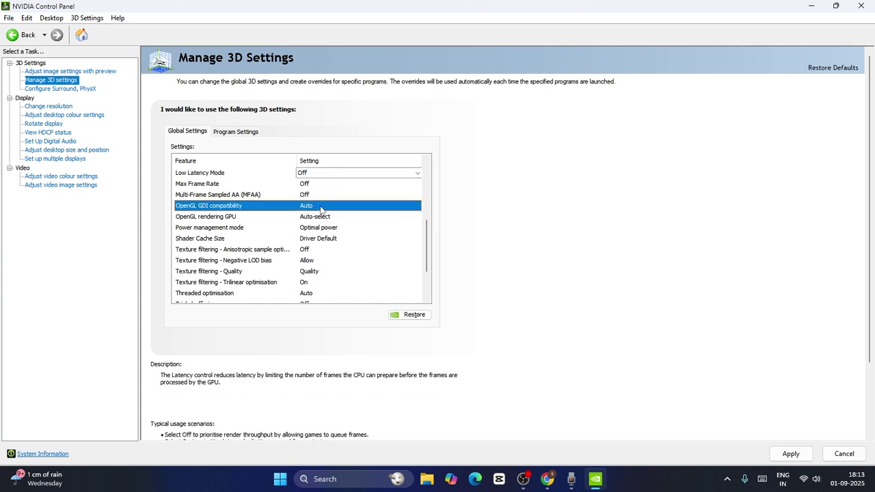
pyautogui.click(320, 207)
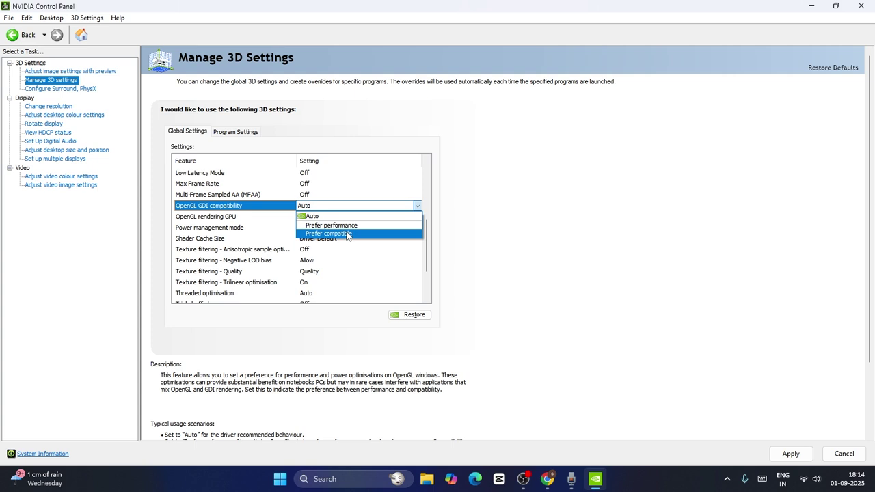
pyautogui.click(325, 217)
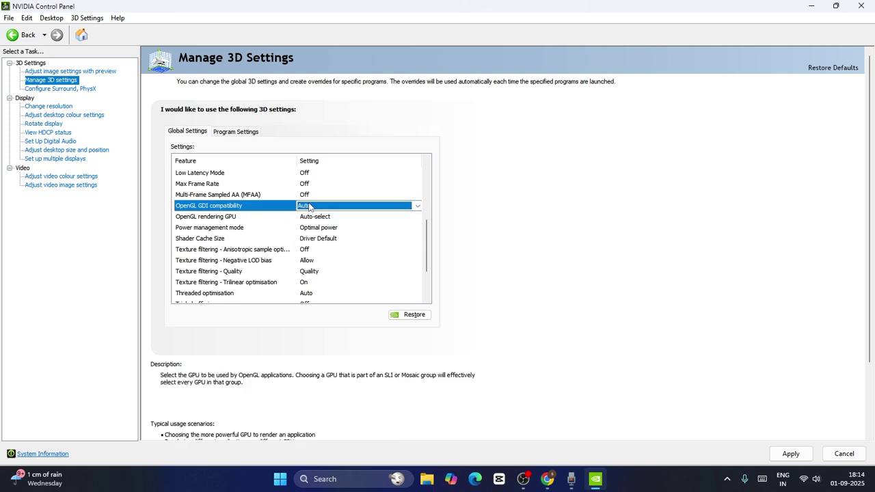
pyautogui.moveTo(250, 229)
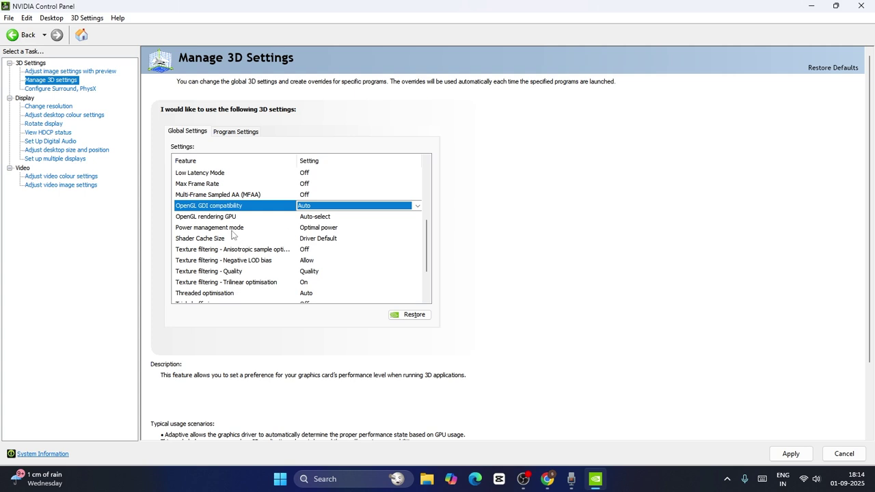
# Set Power management mode to Prefer maximum performance
pyautogui.click(328, 231)
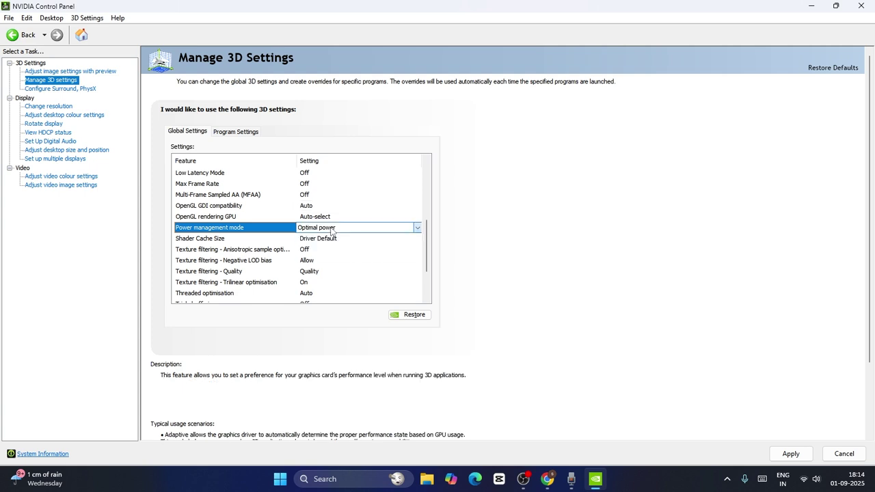
pyautogui.click(344, 228)
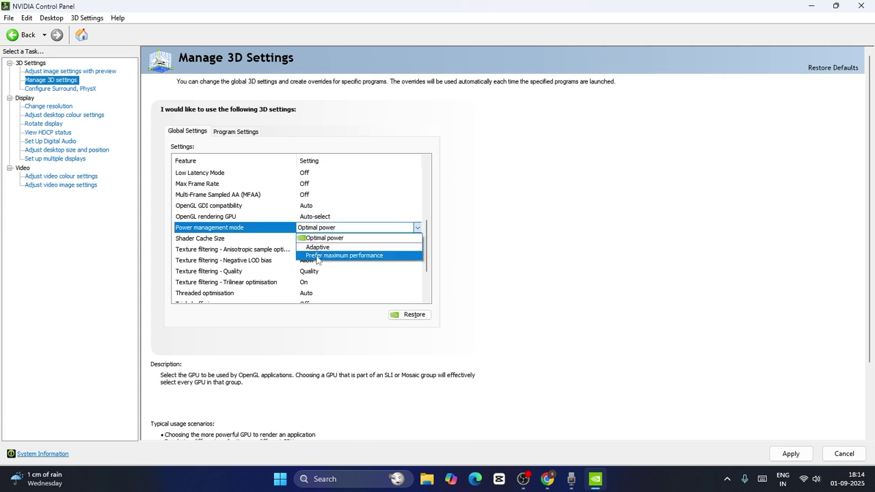
pyautogui.click(354, 256)
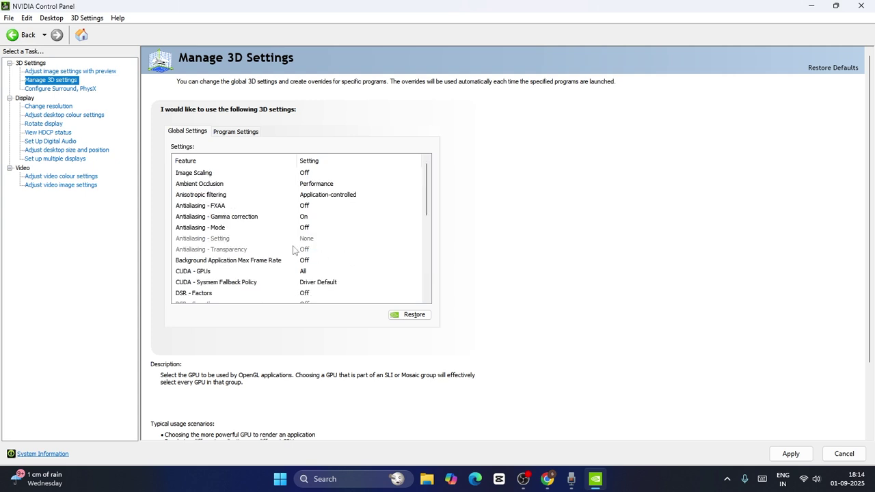
# Keep Shader Cache Size at Driver Default and set Texture filtering - Quality to Performance
pyautogui.scroll(-4, 325, 249)
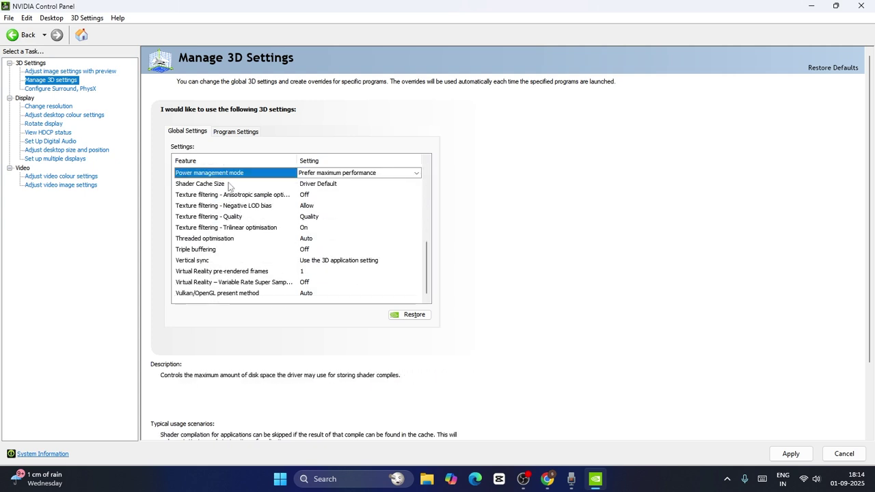
pyautogui.click(333, 186)
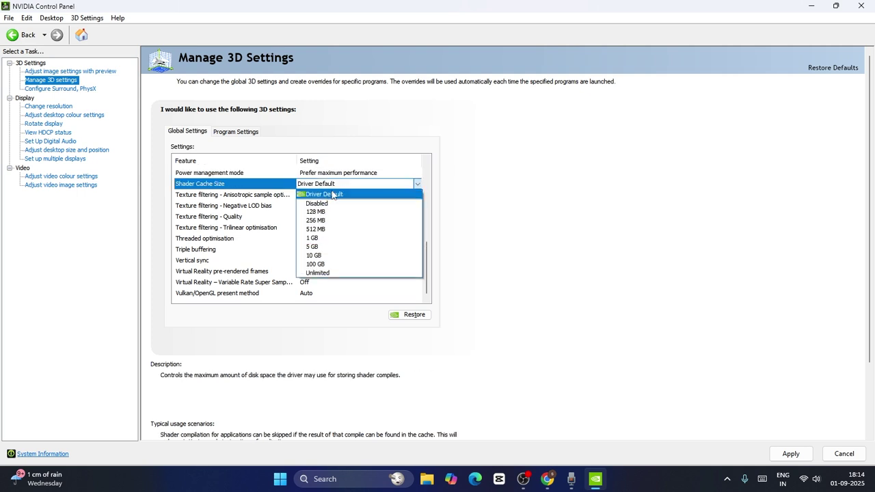
pyautogui.click(335, 195)
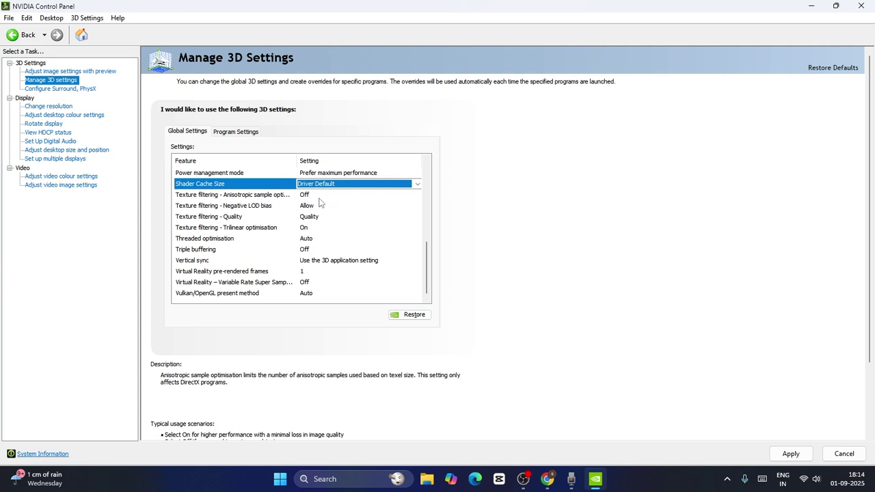
pyautogui.click(250, 197)
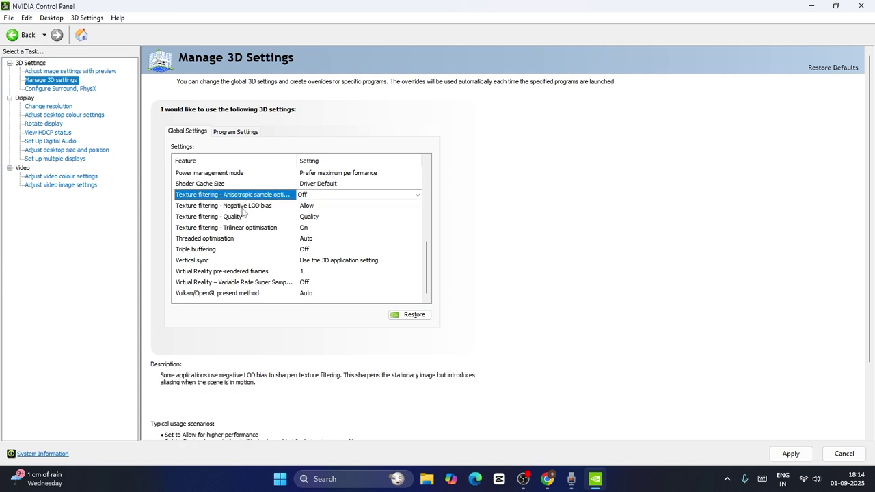
pyautogui.click(214, 219)
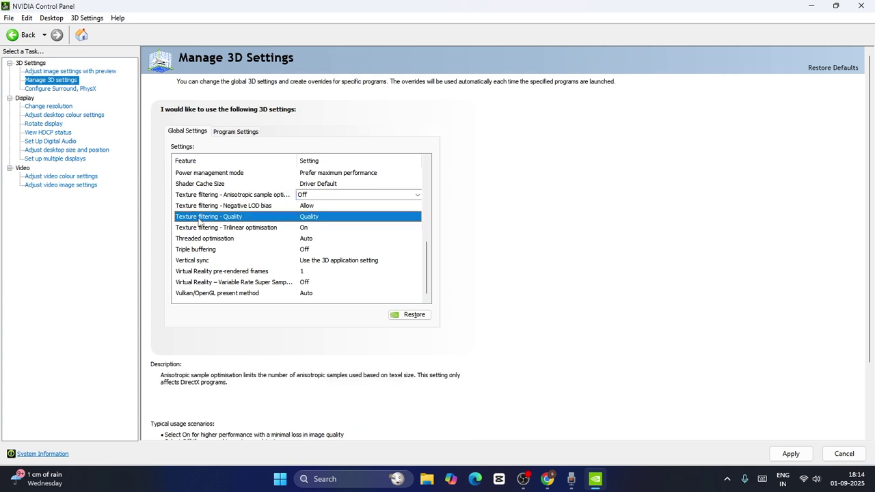
pyautogui.click(326, 218)
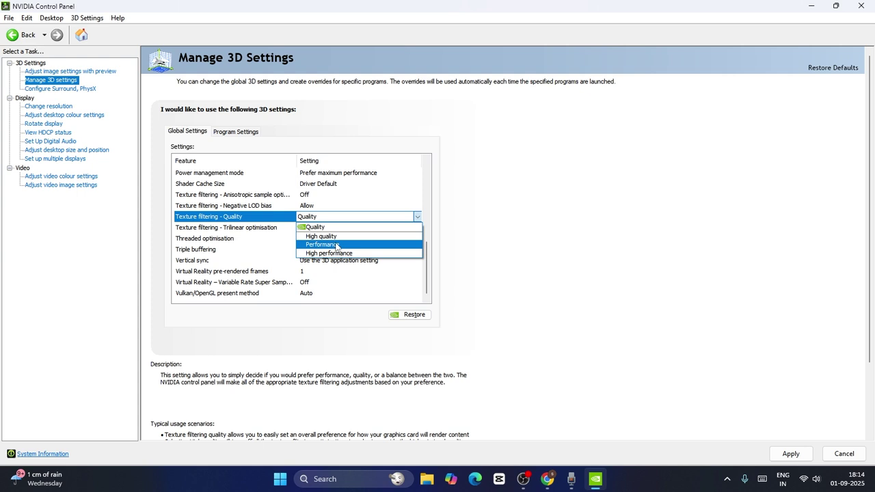
pyautogui.click(336, 245)
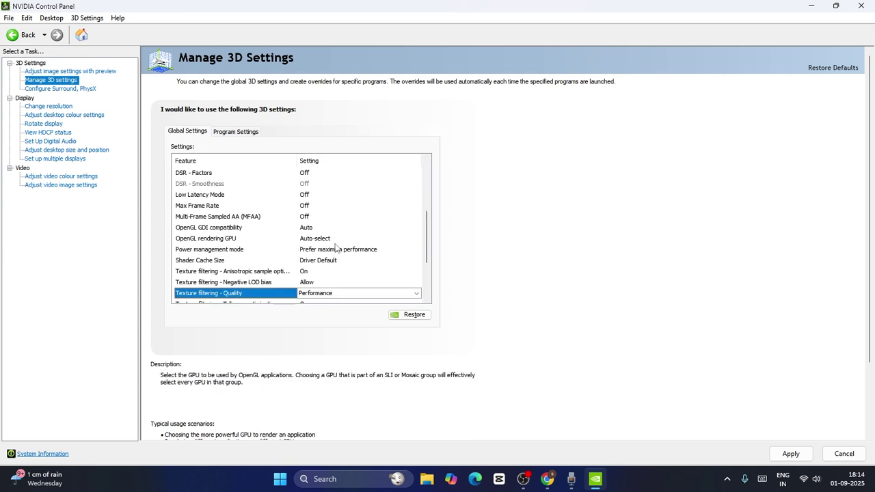
# Leave Vertical sync at Use the 3D application setting, then close the panel without applying changes
pyautogui.scroll(-3, 335, 246)
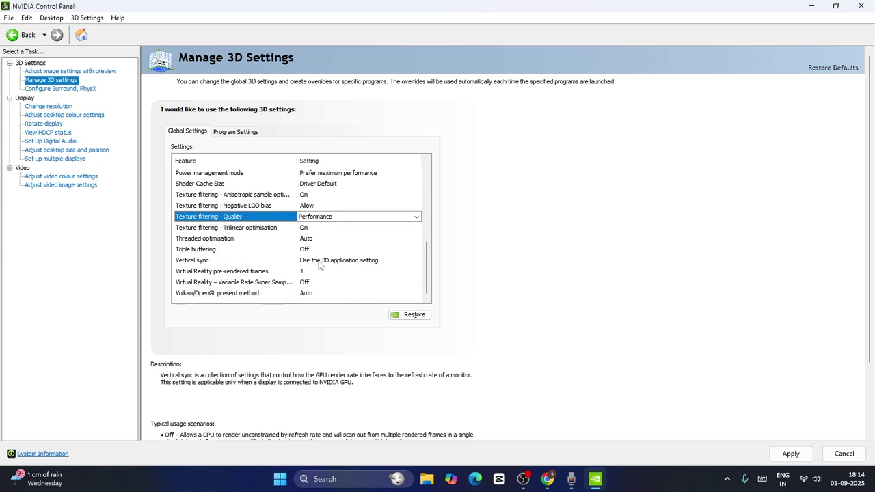
pyautogui.click(320, 264)
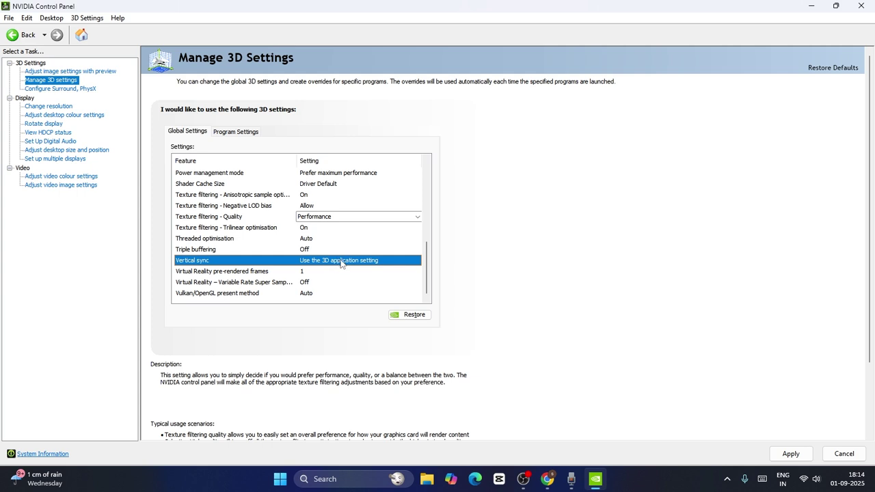
pyautogui.click(340, 264)
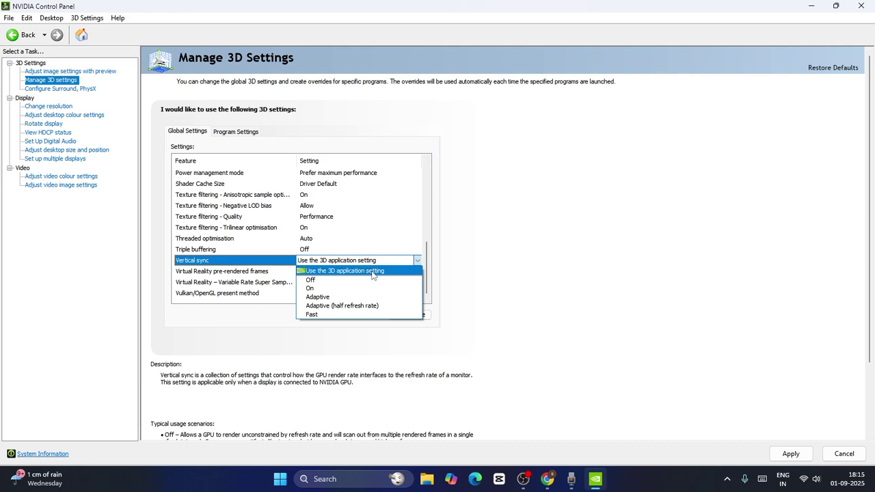
pyautogui.click(375, 272)
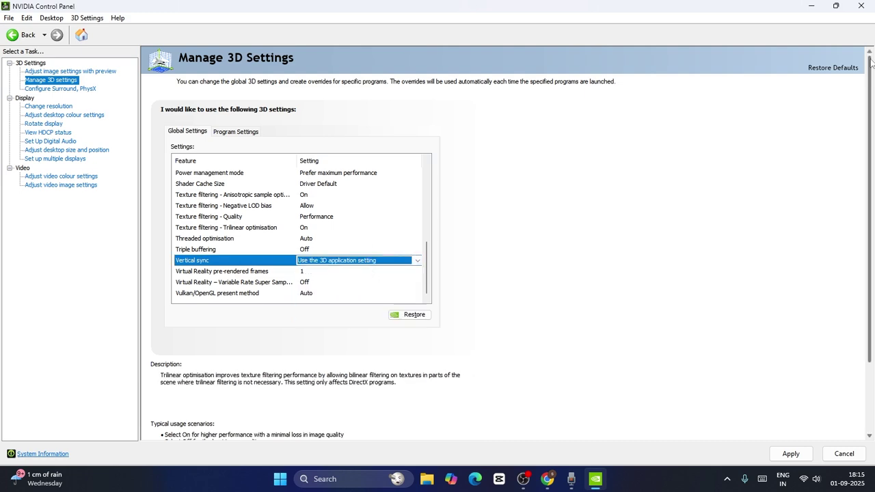
pyautogui.click(861, 5)
pyautogui.click(475, 265)
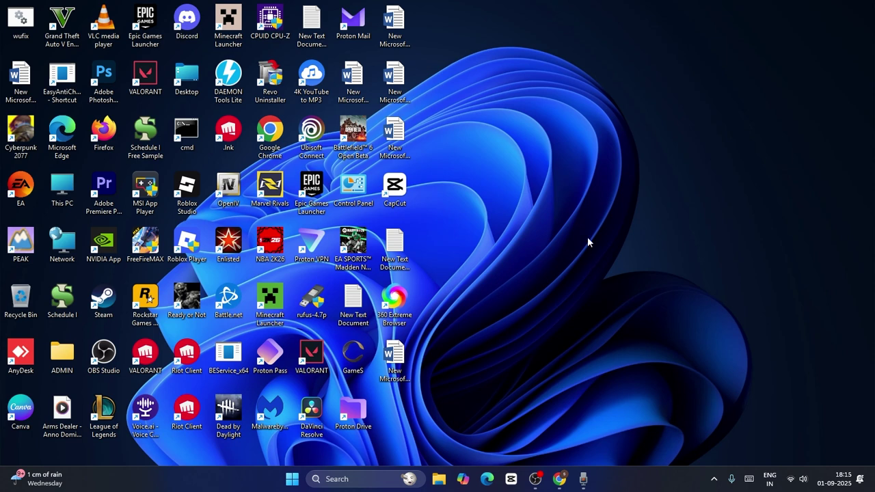
# Reopen NVIDIA Control Panel from the desktop's full context menu
pyautogui.rightClick(545, 154)
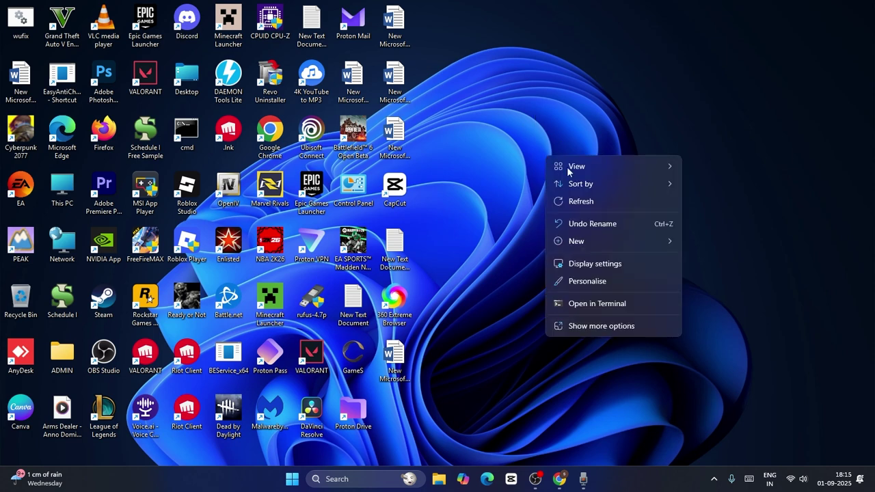
pyautogui.click(586, 323)
pyautogui.click(596, 242)
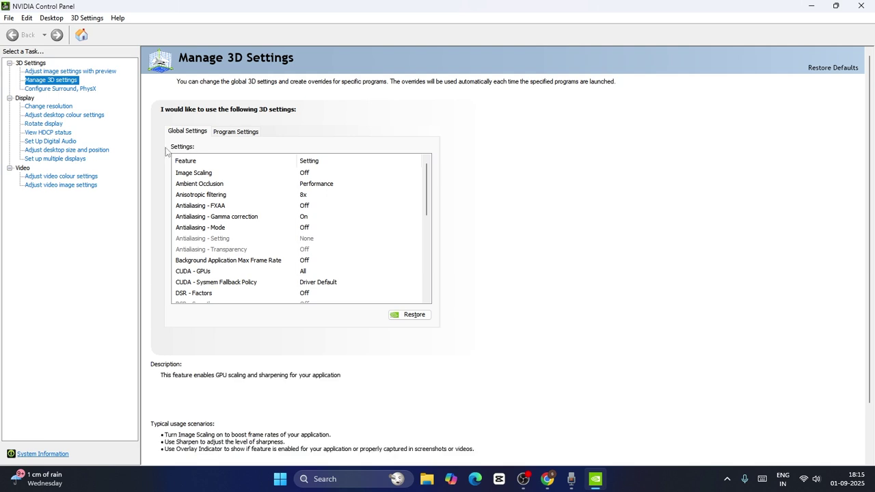
# On Configure Surround, PhysX, keep the PhysX processor at Auto-select (recommended)
pyautogui.click(83, 90)
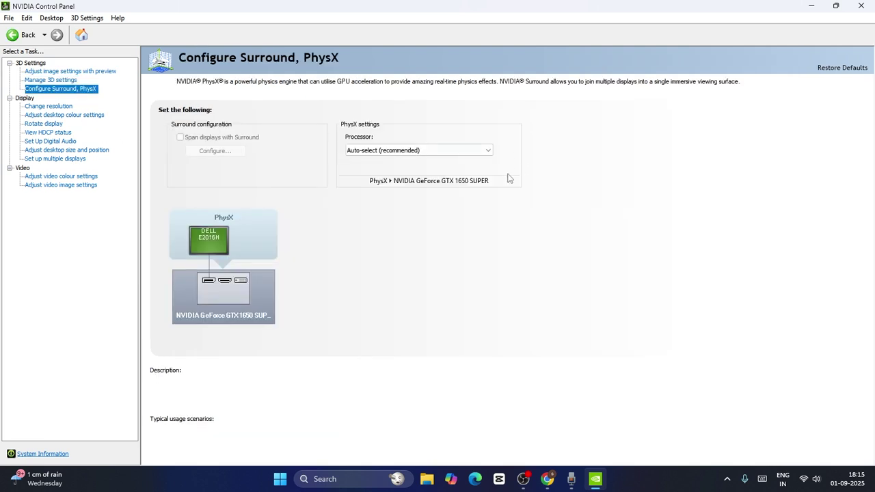
pyautogui.click(437, 154)
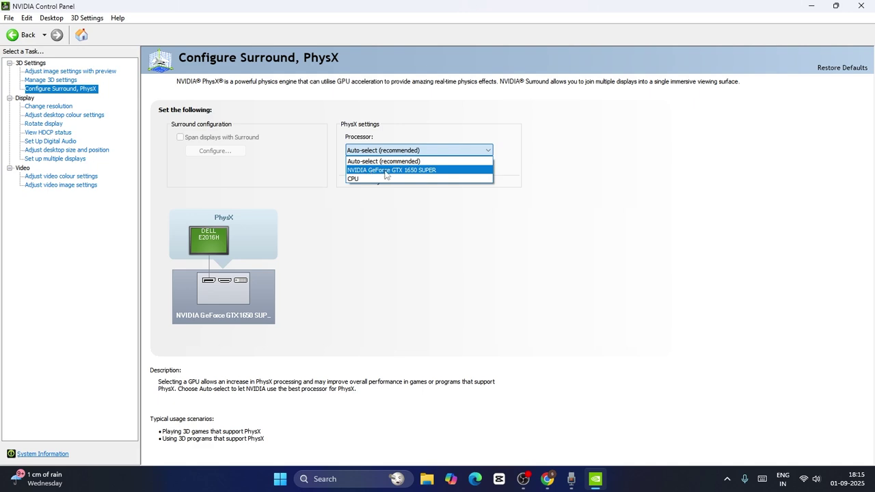
pyautogui.click(434, 201)
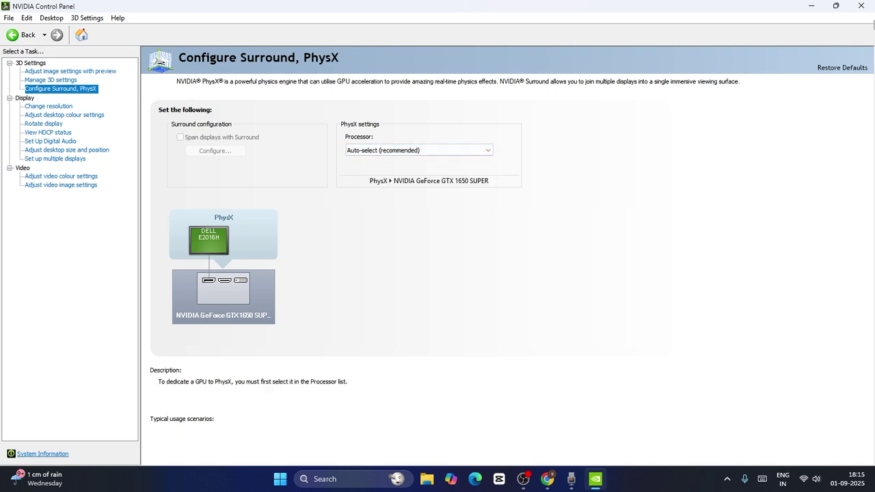